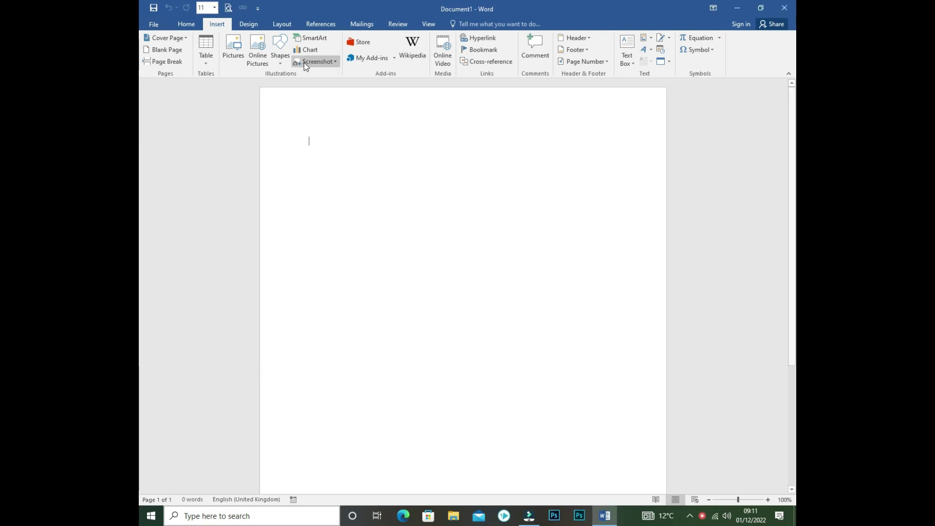
- Apply the Narrow margin preset to the blank page from the Layout tab
click(281, 24)
click(160, 64)
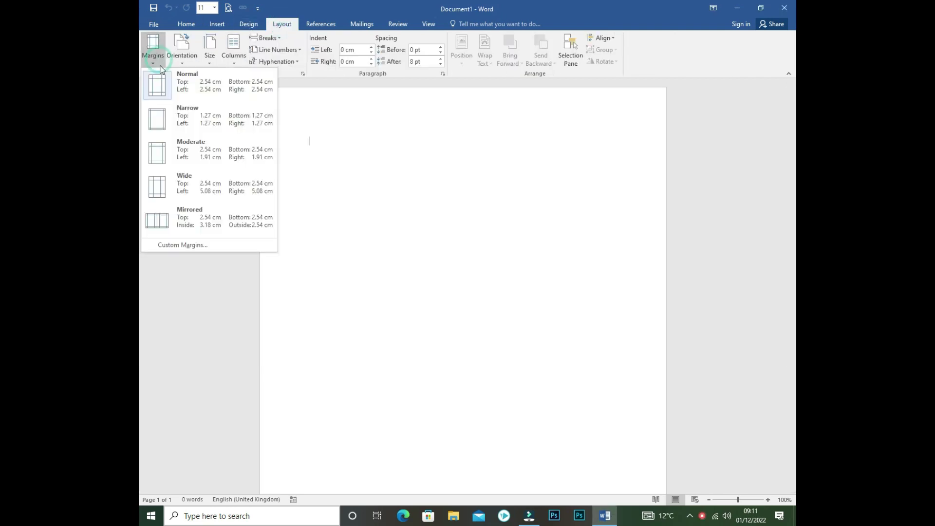
click(156, 116)
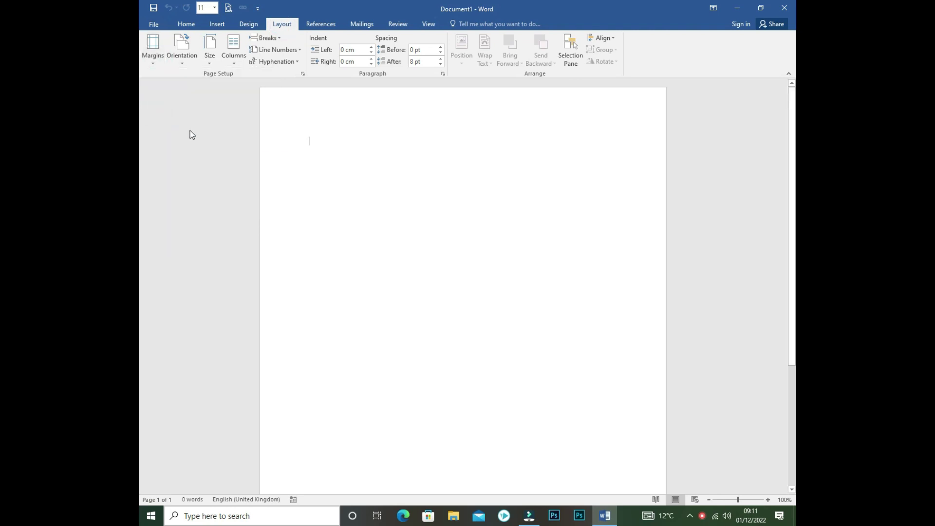
- Draw a Wave shape across the page top, about 7.36 cm tall and 20.8 cm wide
click(217, 24)
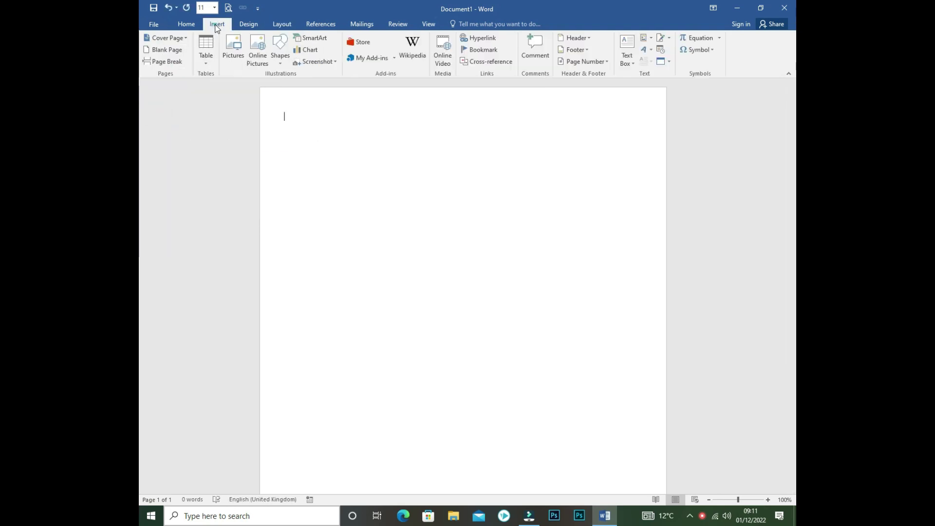
click(281, 58)
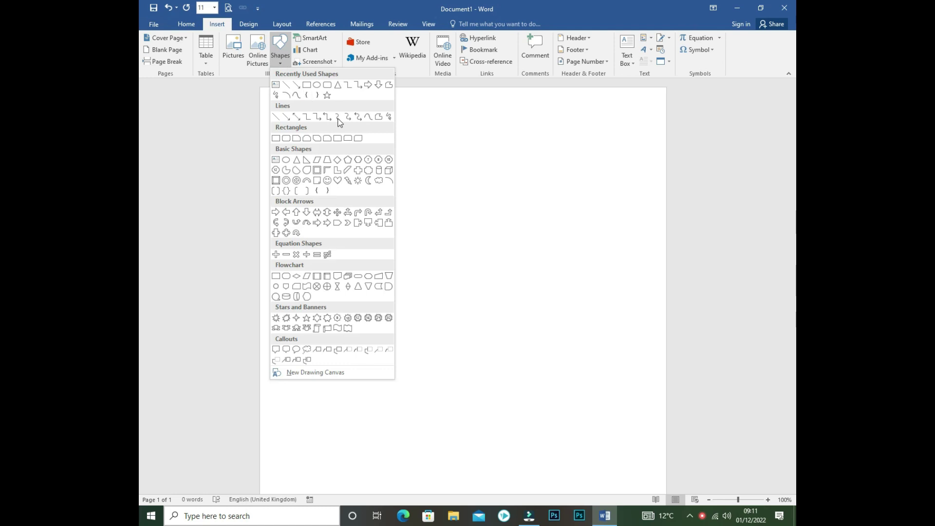
click(338, 276)
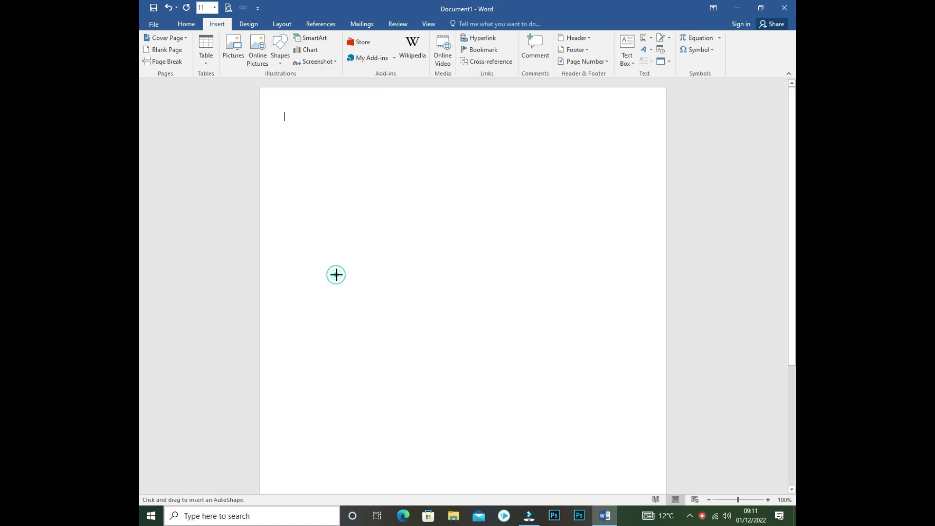
drag(260, 87, 656, 246)
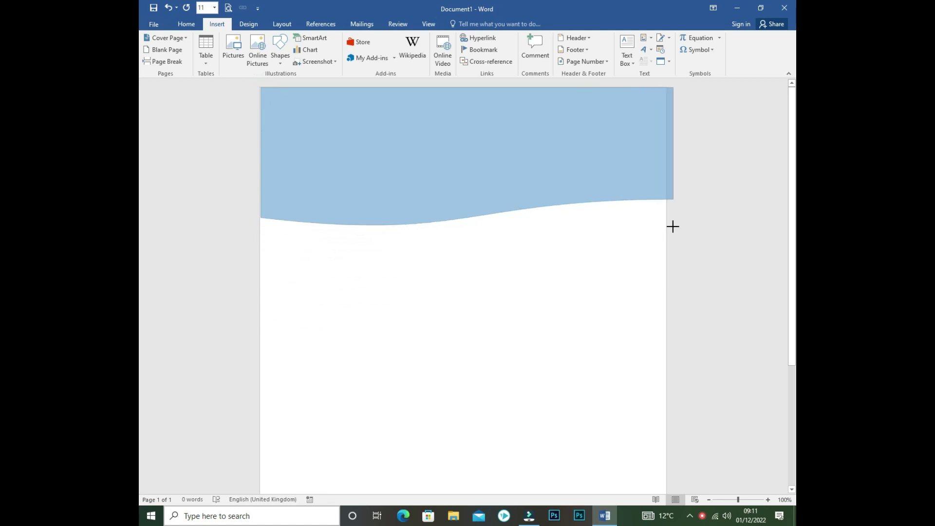
drag(656, 246, 665, 230)
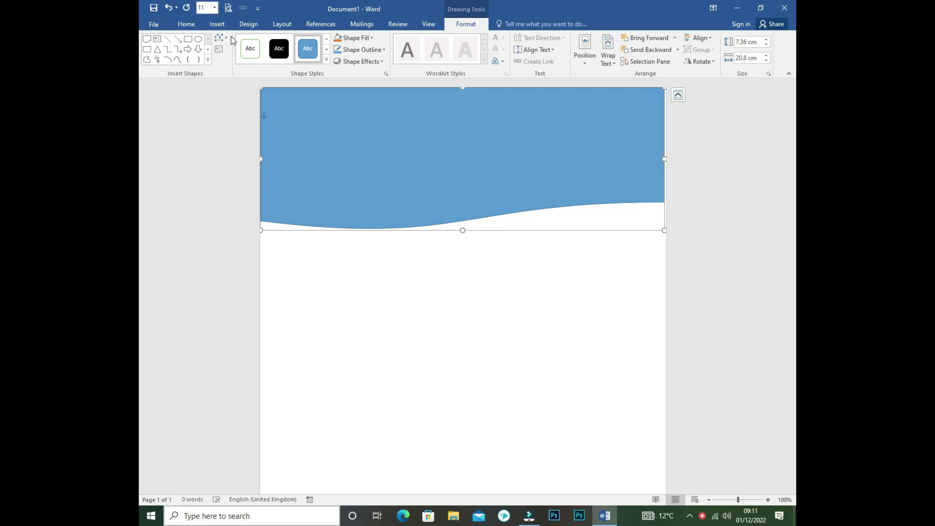
click(221, 38)
- Edit the wave's points to pull the curve upward into a deeper, smoother wave
click(238, 65)
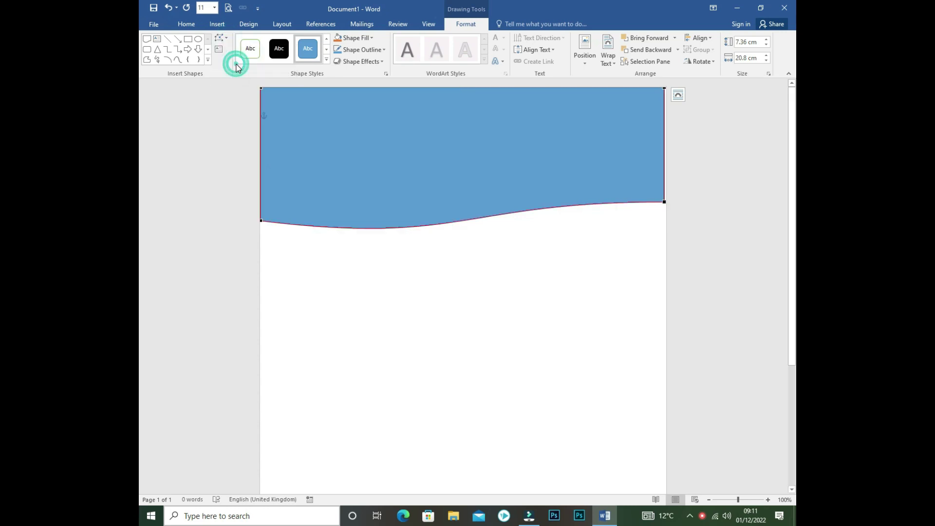
click(664, 202)
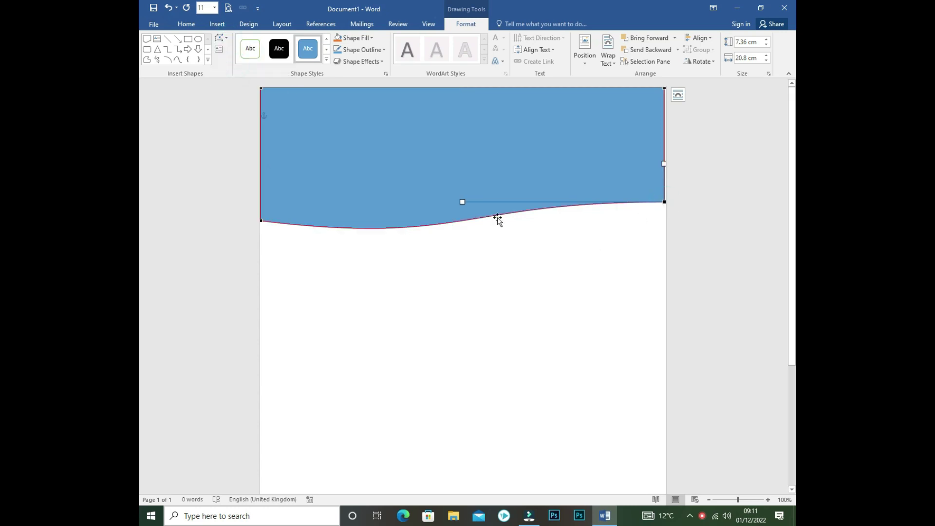
mouse_move(462, 201)
mouse_down()
mouse_move(471, 150)
mouse_move(503, 118)
mouse_up()
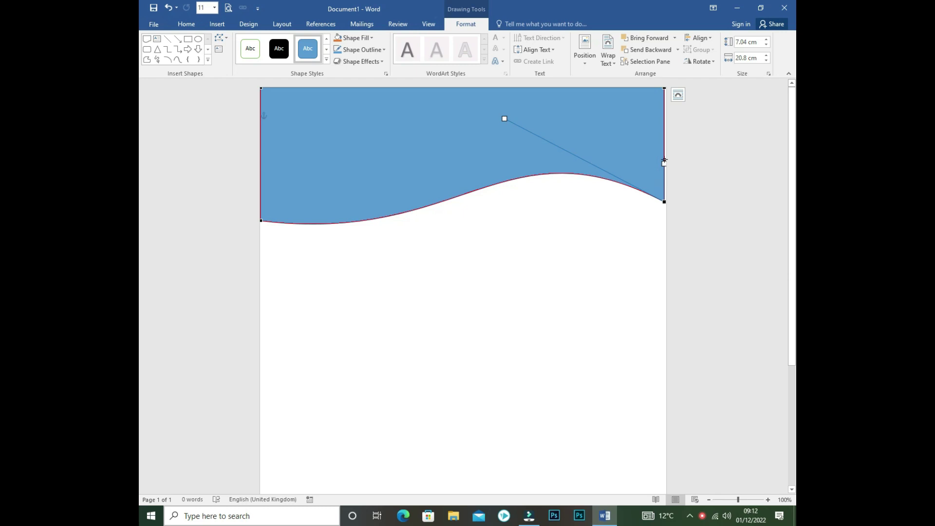
drag(665, 164, 668, 162)
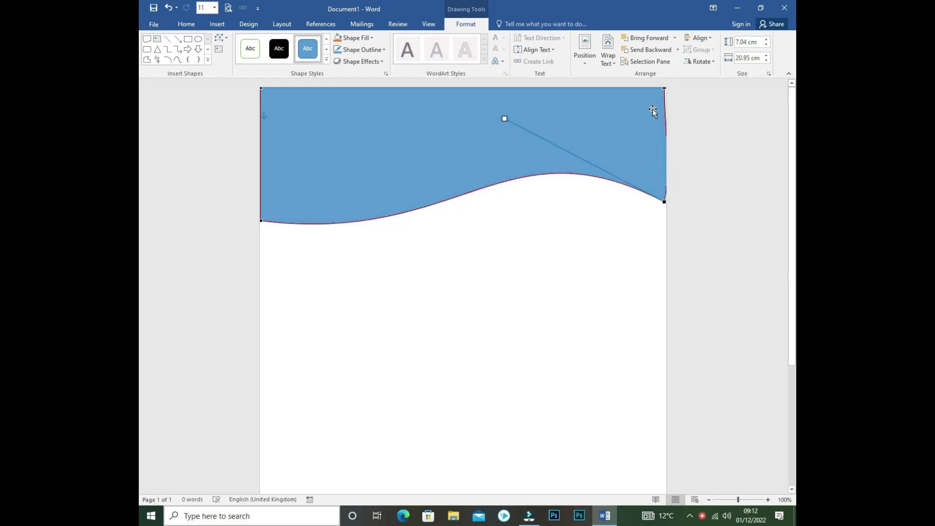
- Stretch the wave out to both page edges, about 21.46 cm wide
click(610, 239)
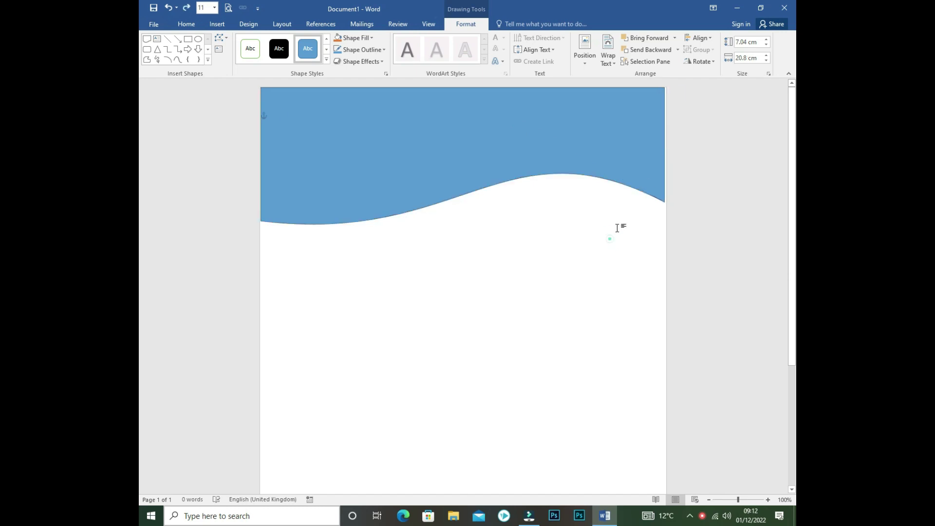
click(651, 154)
drag(666, 155, 675, 157)
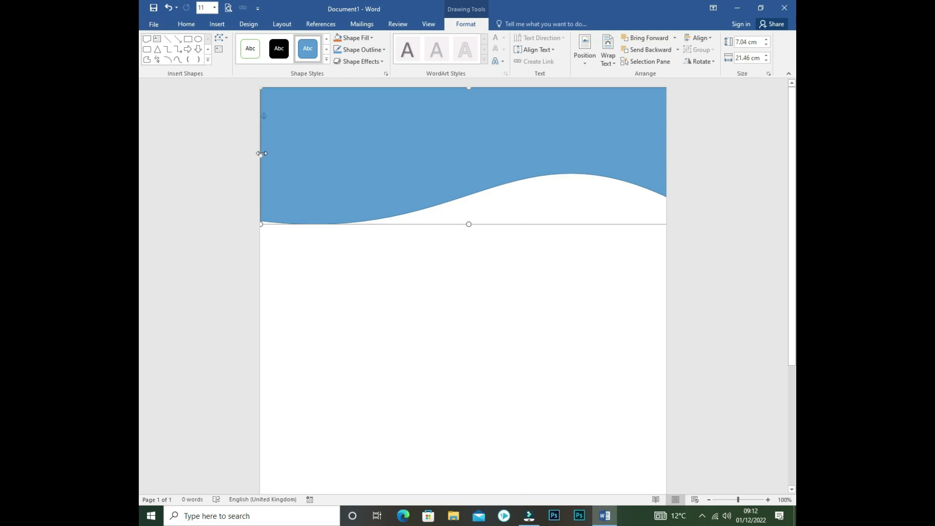
drag(256, 154, 240, 158)
- Add a text area inside the wave and set its font size to 28
click(493, 282)
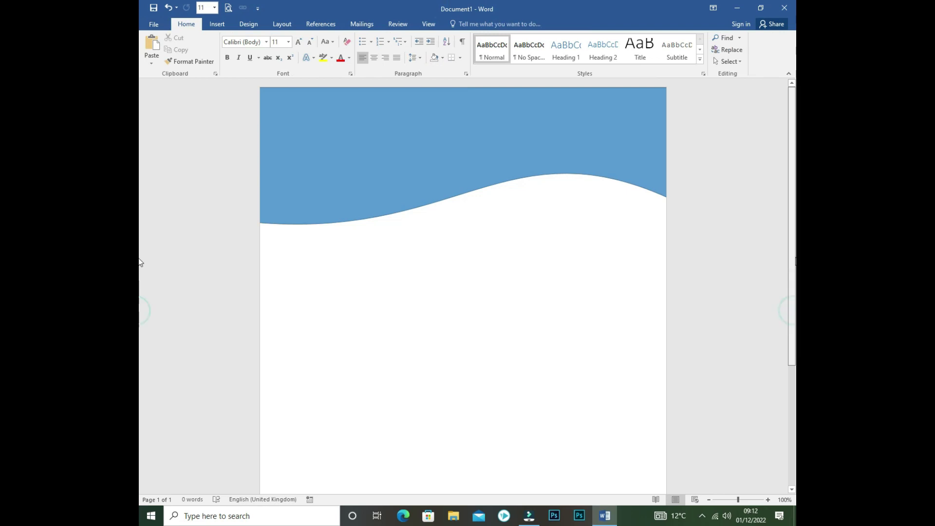
right_click(402, 119)
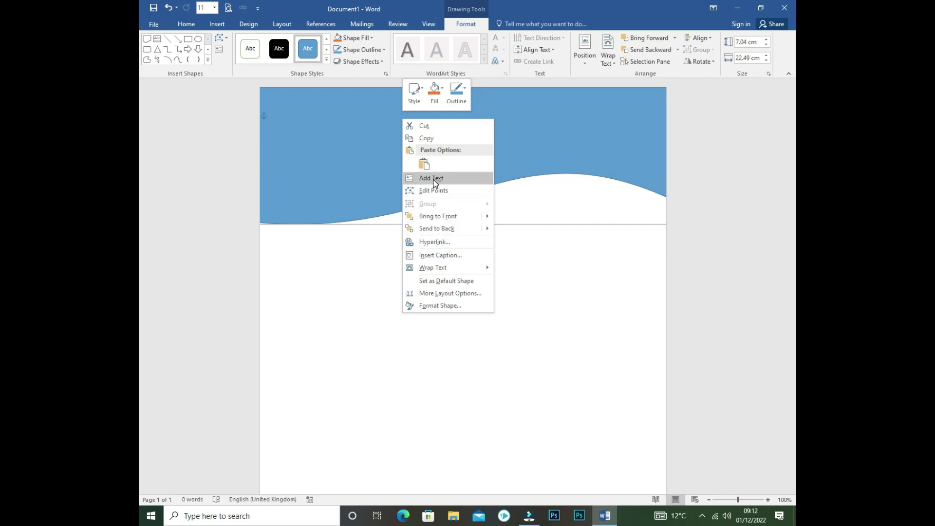
click(435, 179)
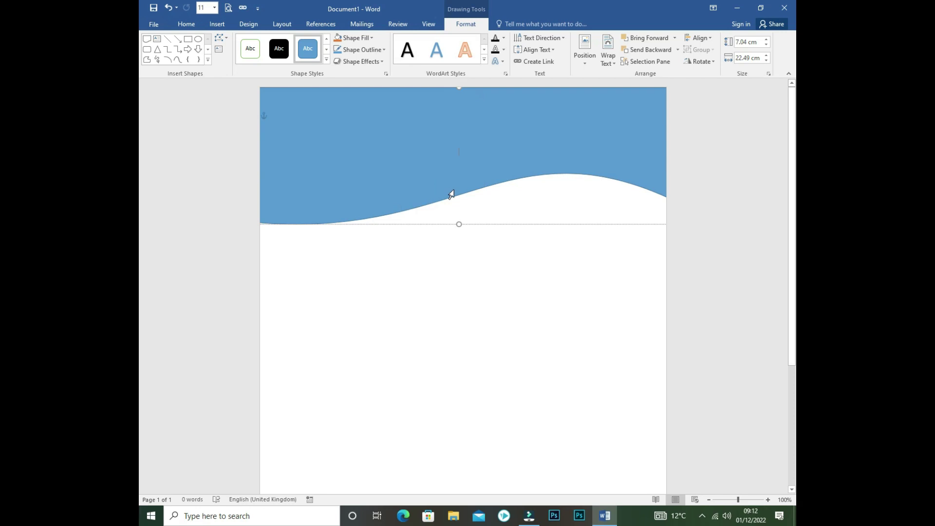
click(186, 24)
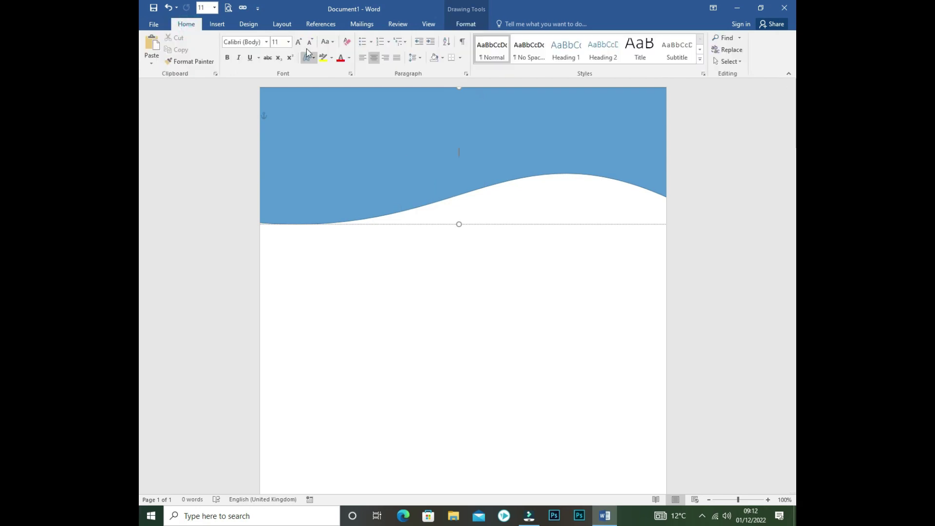
click(289, 42)
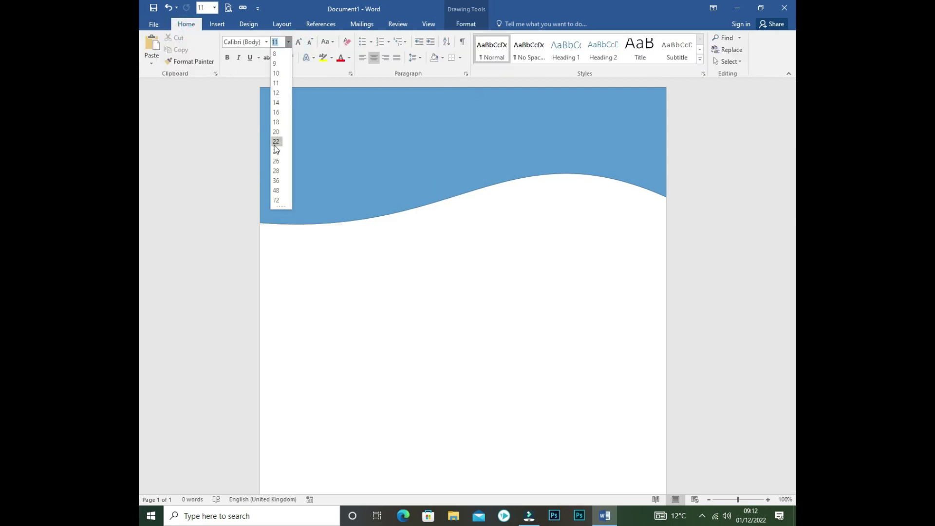
click(275, 171)
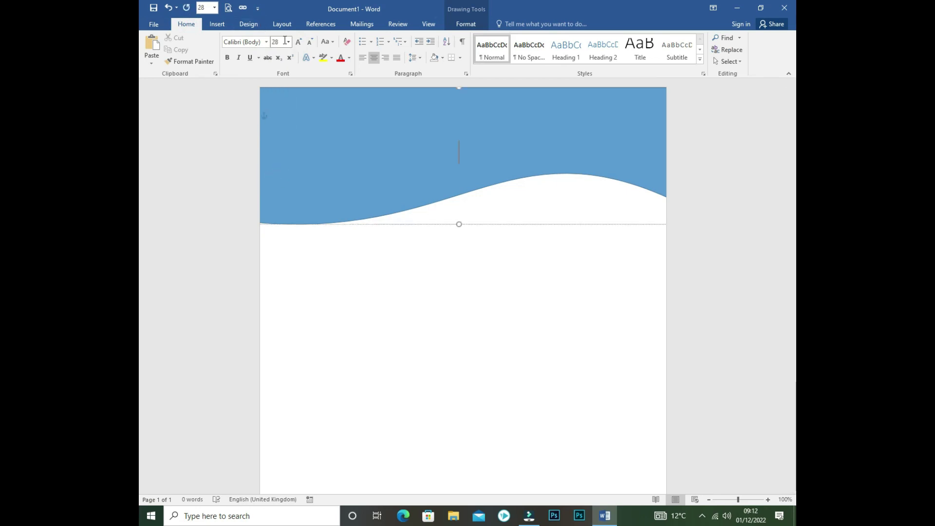
click(266, 42)
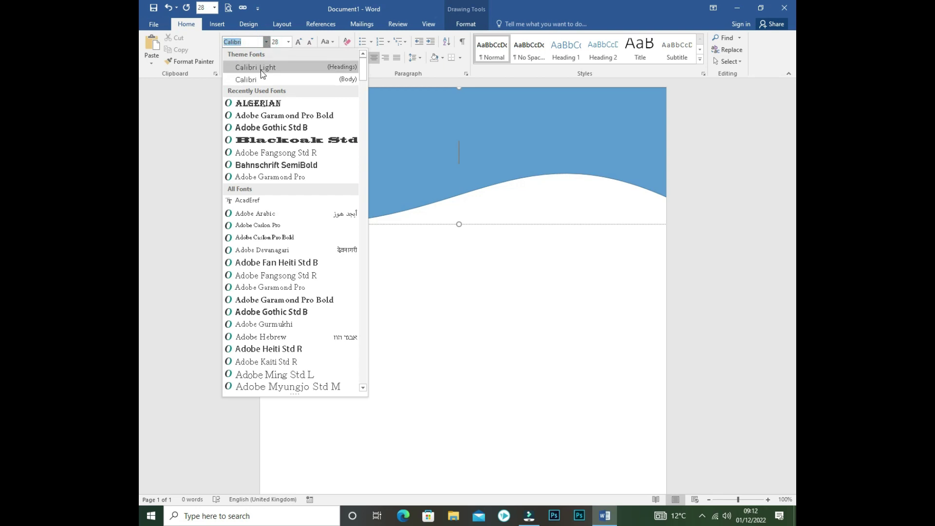
- Type the title 'ELITE Institute OF IT' in Adobe Garamond Pro Bold inside the wave
click(253, 115)
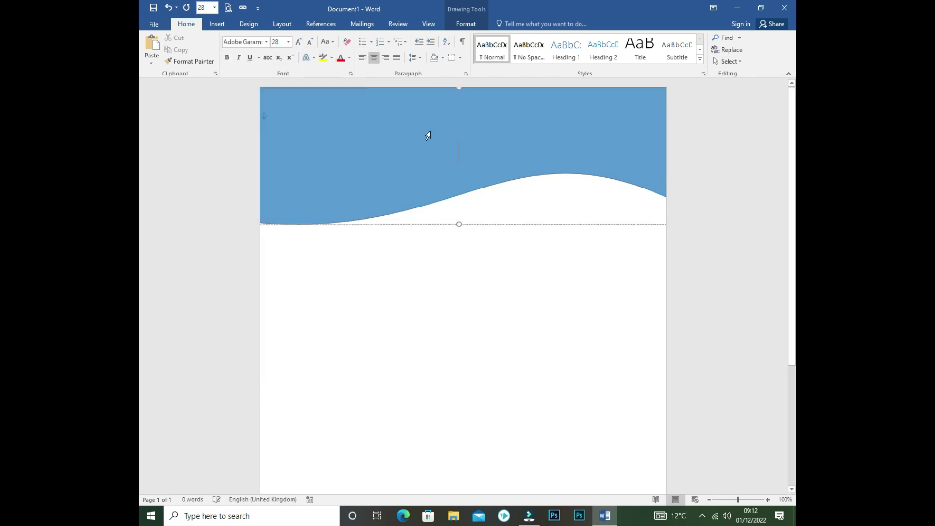
text(el)
key(BackSpace)
text(ELITE Institi)
key(BackSpace)
text(ute OF IT)
- Change 'Institute' to UPPERCASE and start a new line below the title
drag(494, 182, 435, 155)
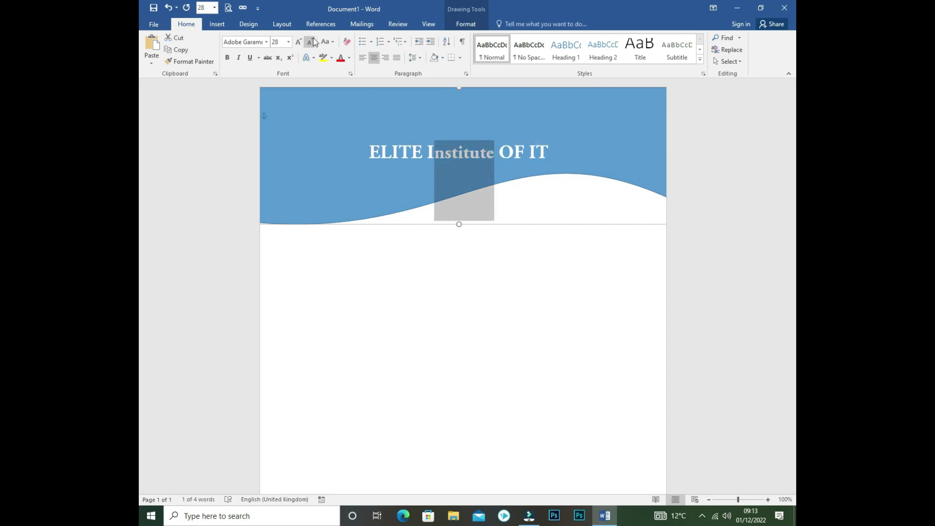
click(335, 43)
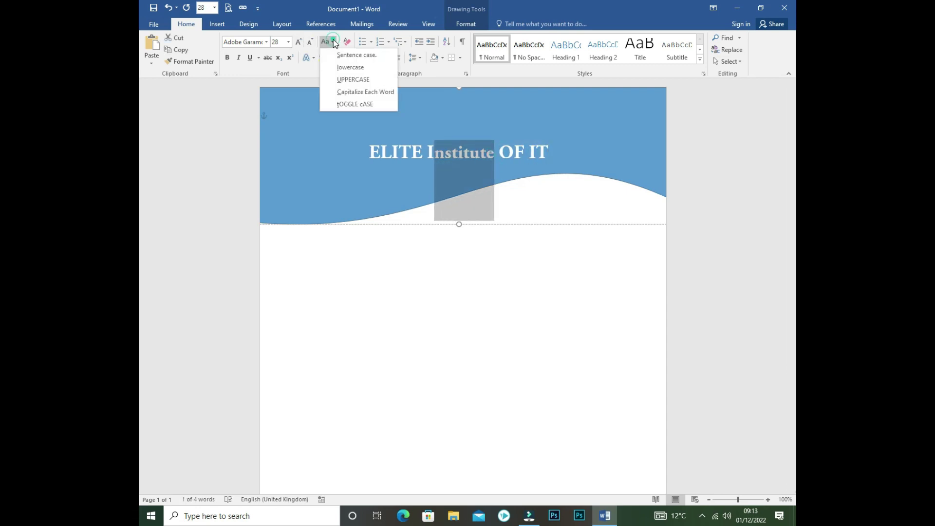
click(344, 80)
click(565, 152)
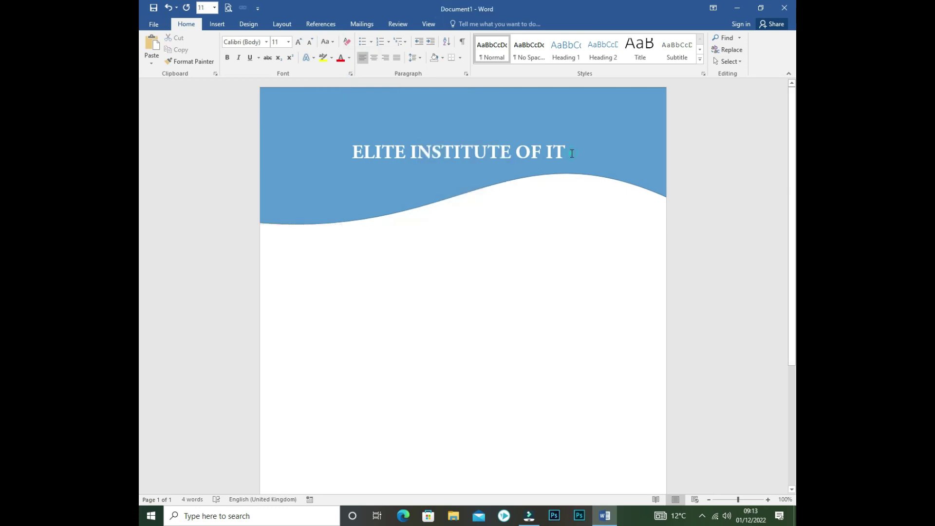
key(Return)
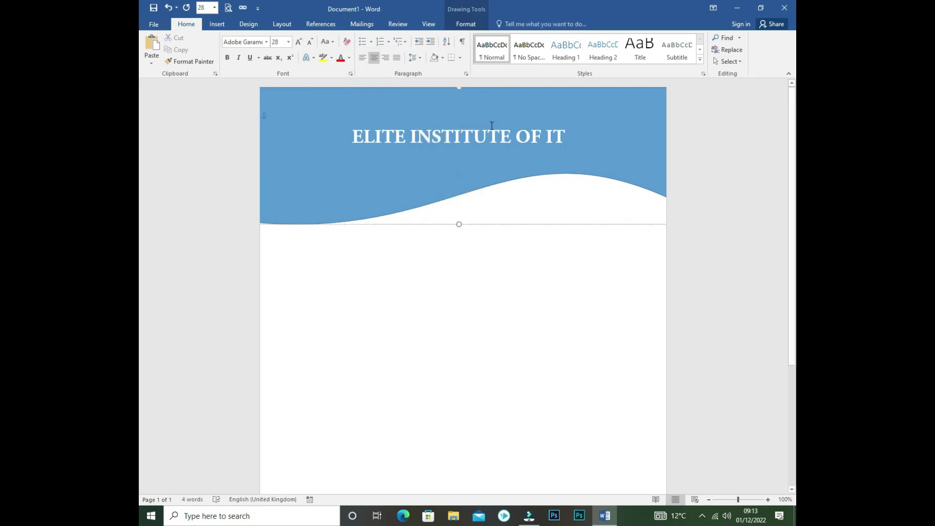
- Switch the new line to Calibri and type the institute's location
click(266, 43)
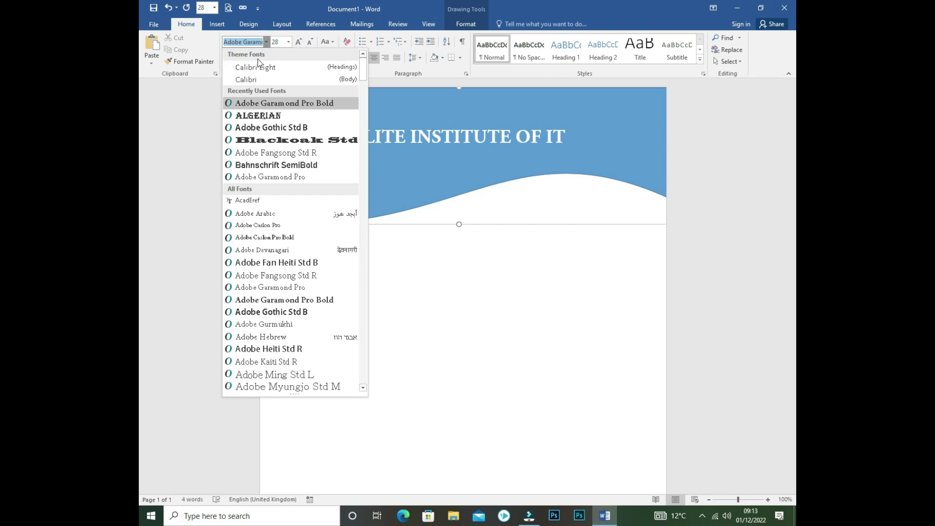
click(250, 80)
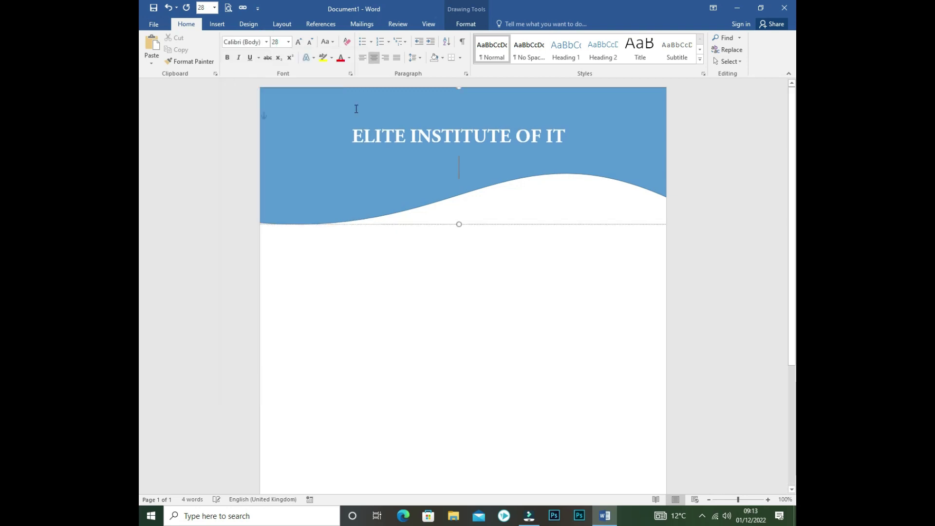
text(pa)
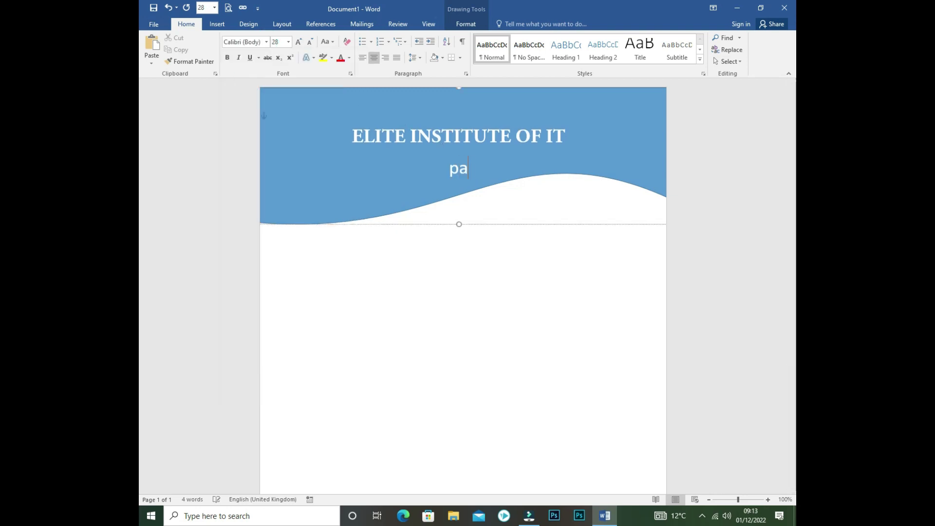
key(ctrl+l)
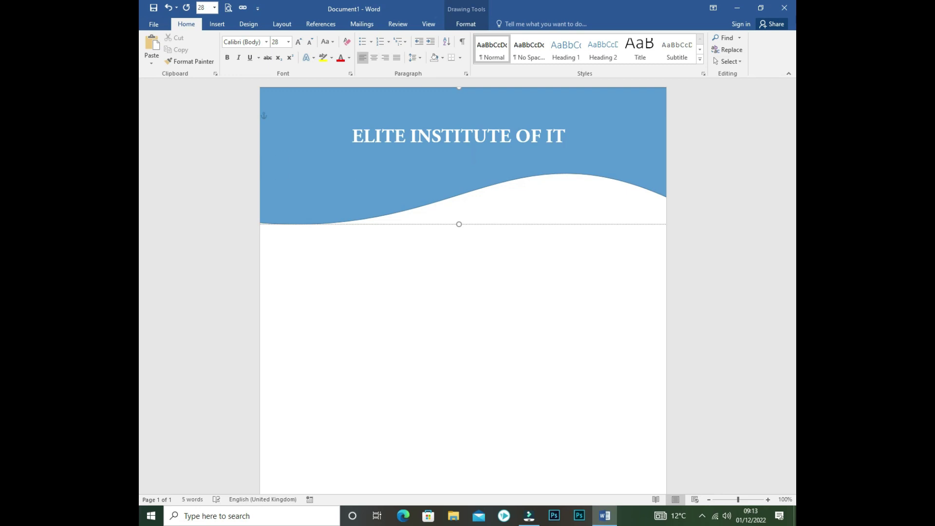
text(PALODHAND PULL)
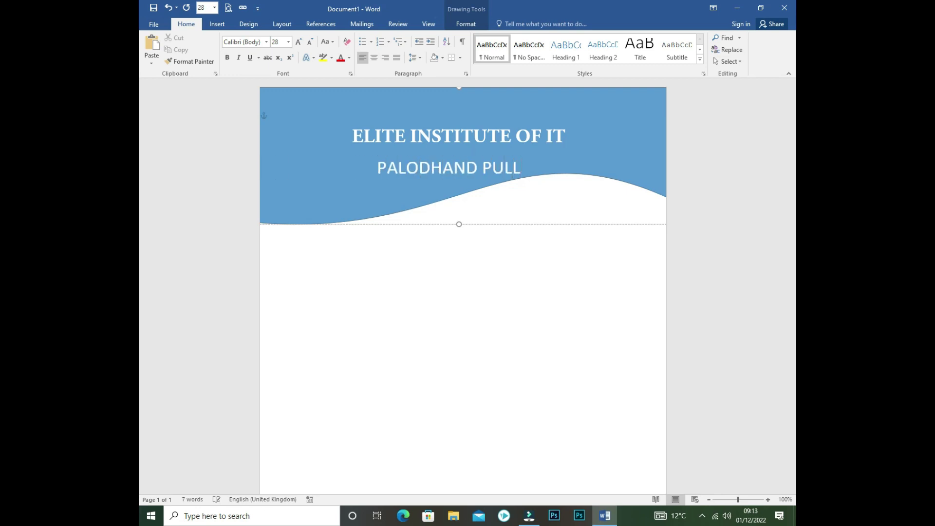
- Make the location line 16 point and right-aligned, removing the stray letter
key(shift+Home)
click(289, 42)
click(277, 102)
click(382, 62)
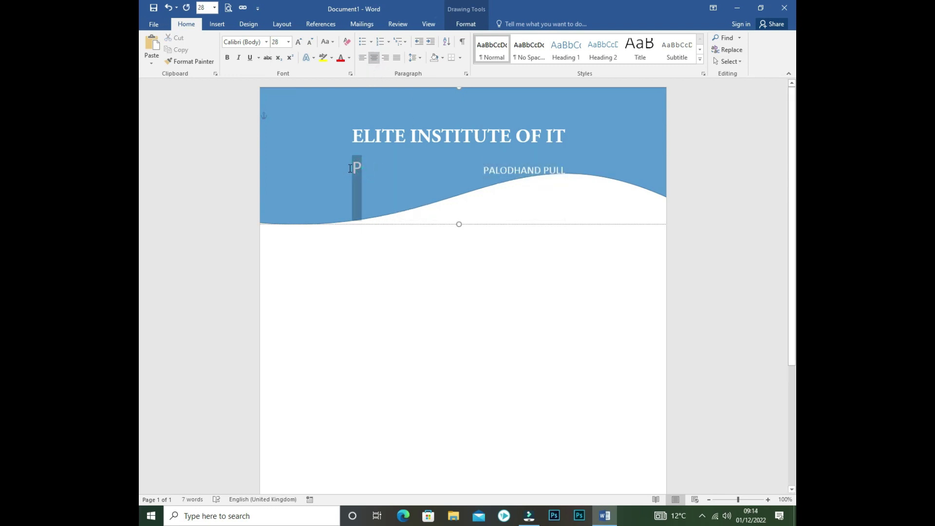
key(BackSpace)
double_click(533, 226)
- Type a 'DATE ..../......./.....' placeholder line below the wave and start a new line
text(d)
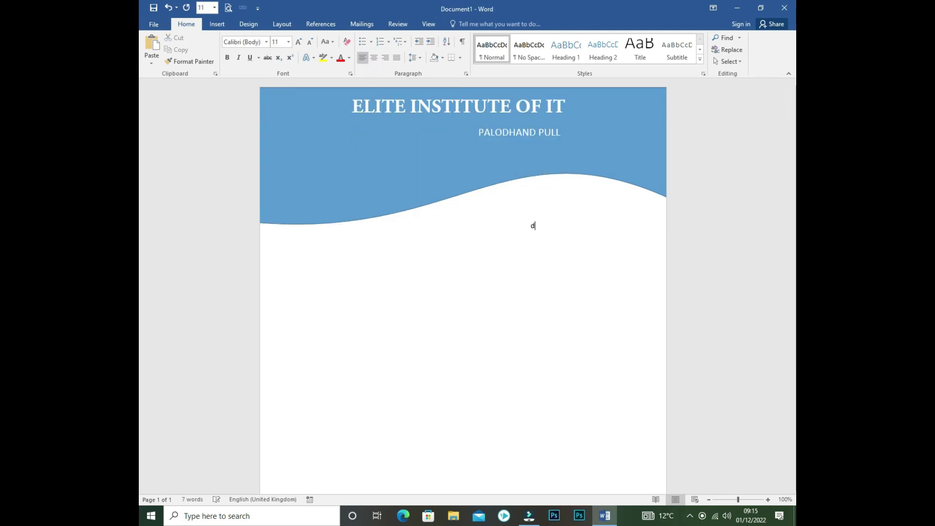
text( ..)
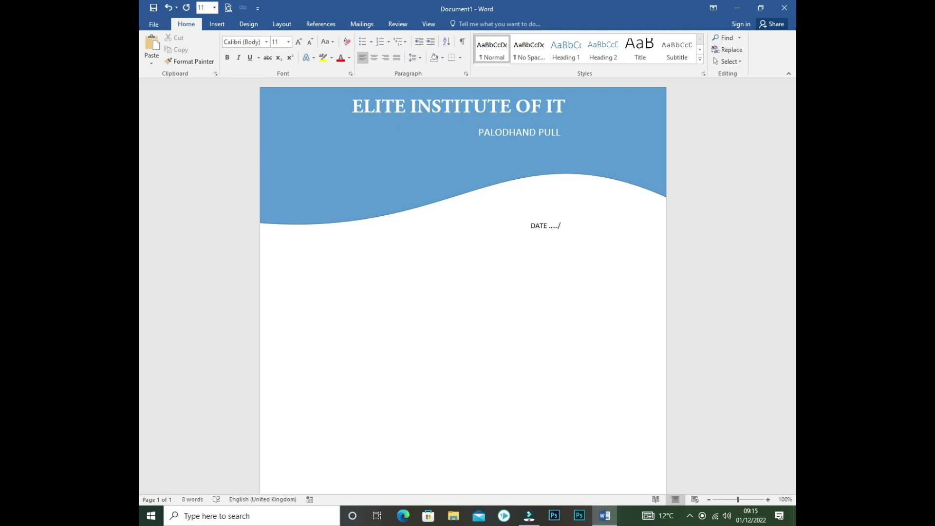
text(...)
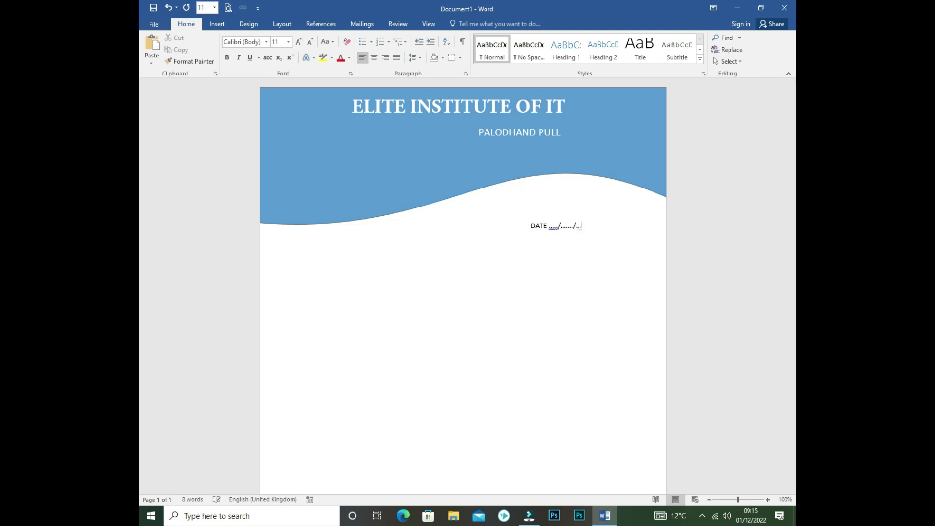
text(..)
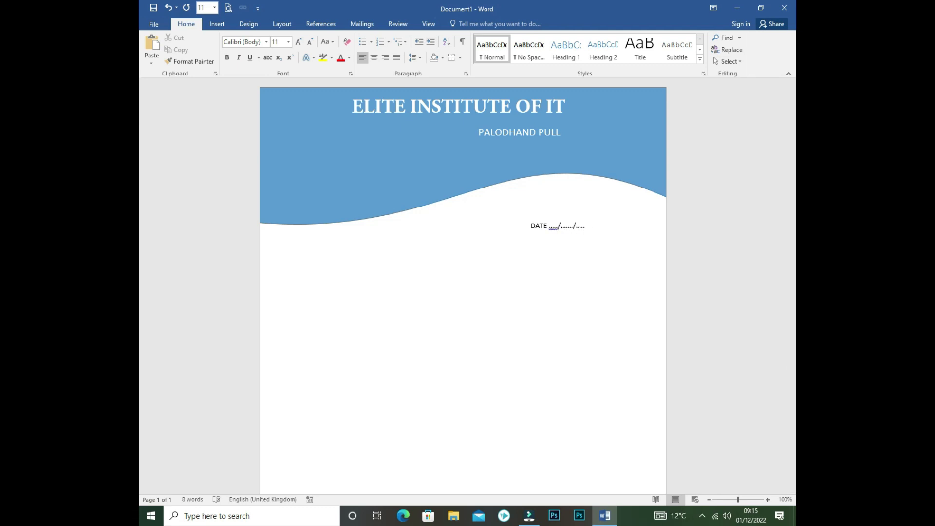
key(Return)
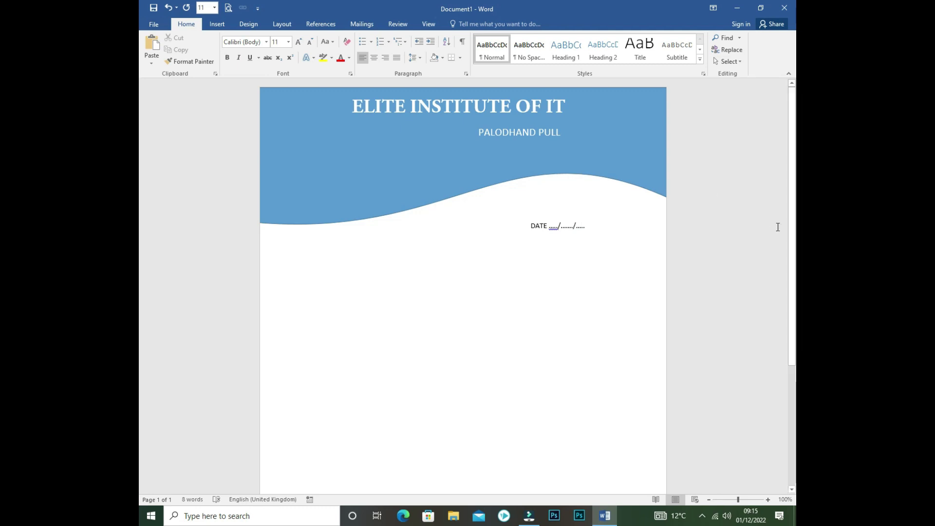
- Draw a rectangle across the page bottom, stretched to a 2.41 by 21.01 cm full-width bar
scroll(140, 398, down, 2)
scroll(140, 398, down, 3)
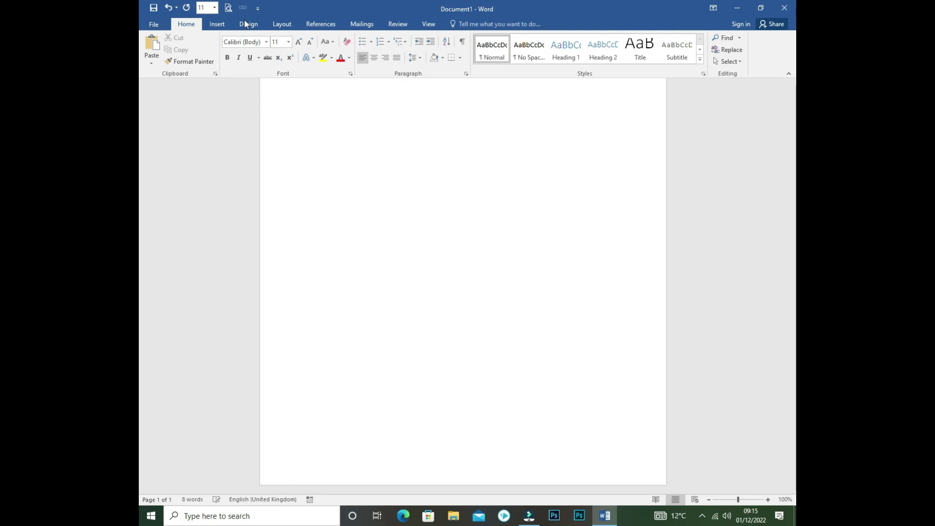
click(216, 24)
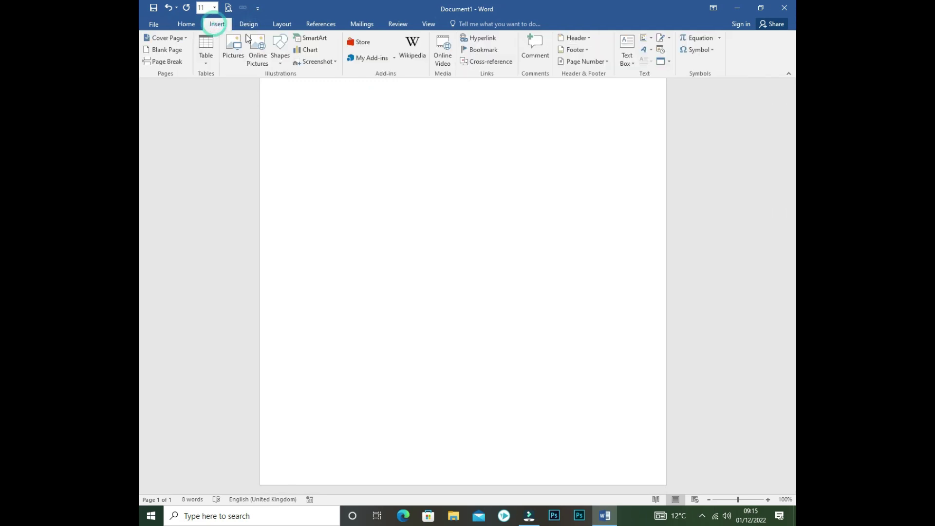
click(276, 63)
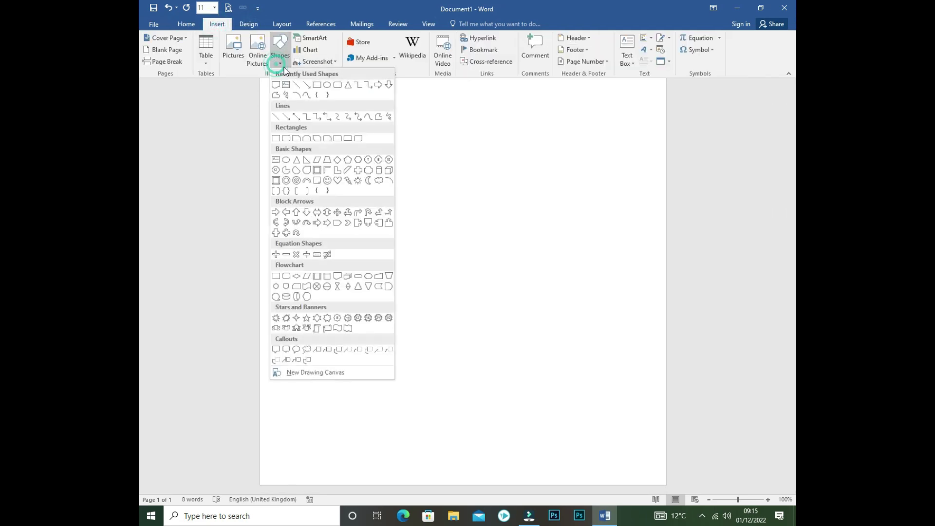
click(317, 85)
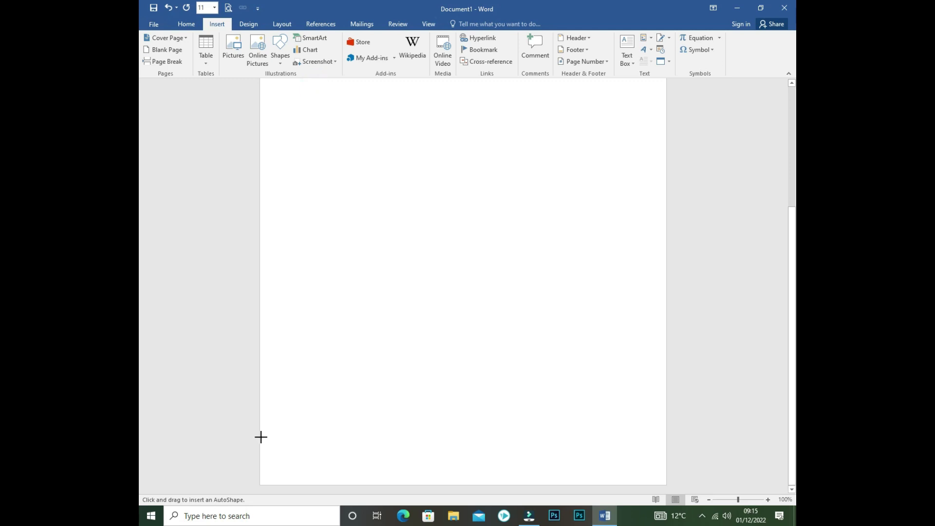
drag(260, 437, 678, 487)
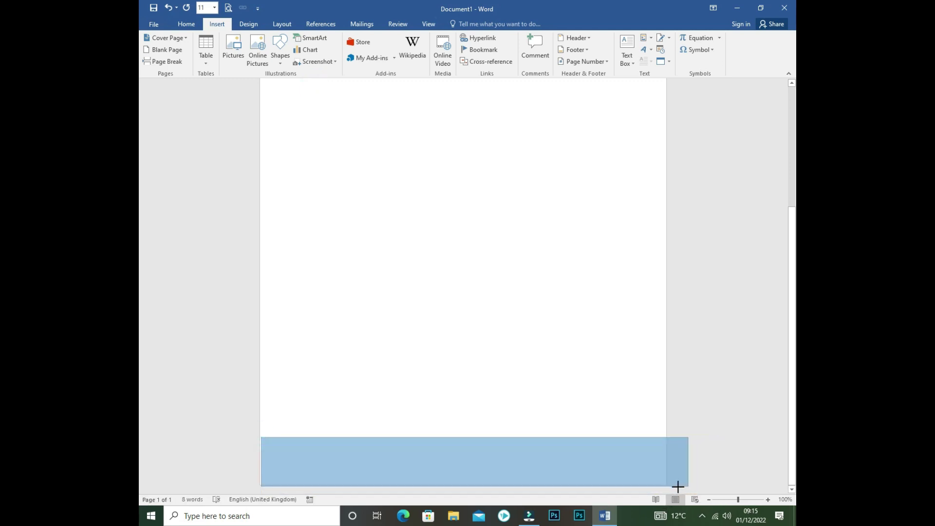
drag(678, 486, 666, 484)
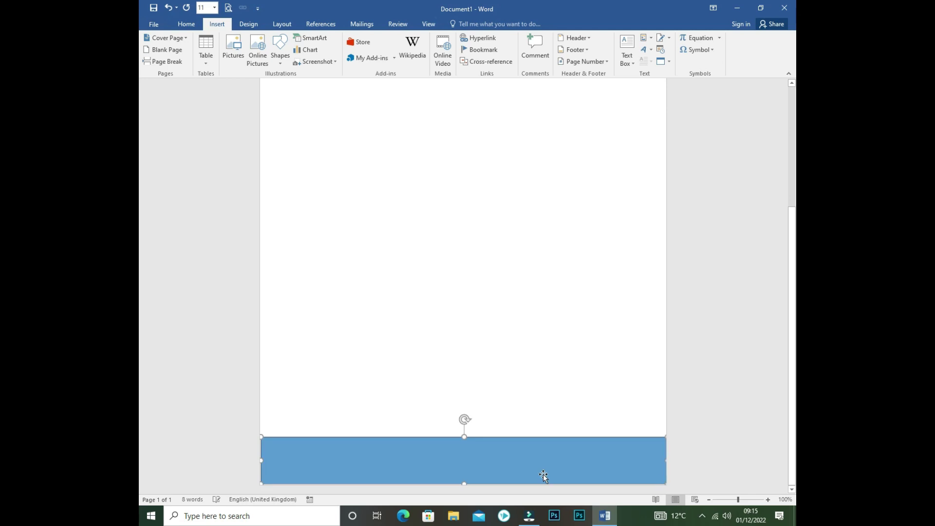
drag(262, 459, 247, 459)
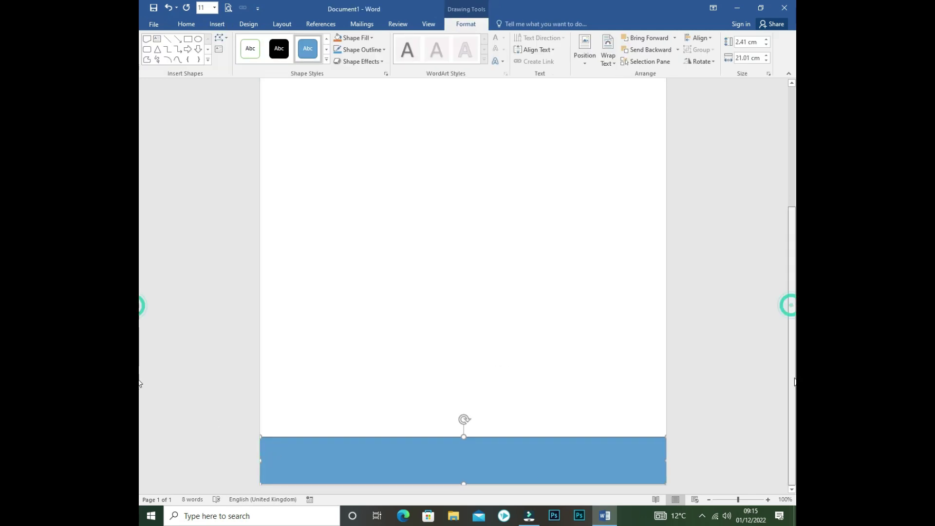
drag(463, 483, 462, 486)
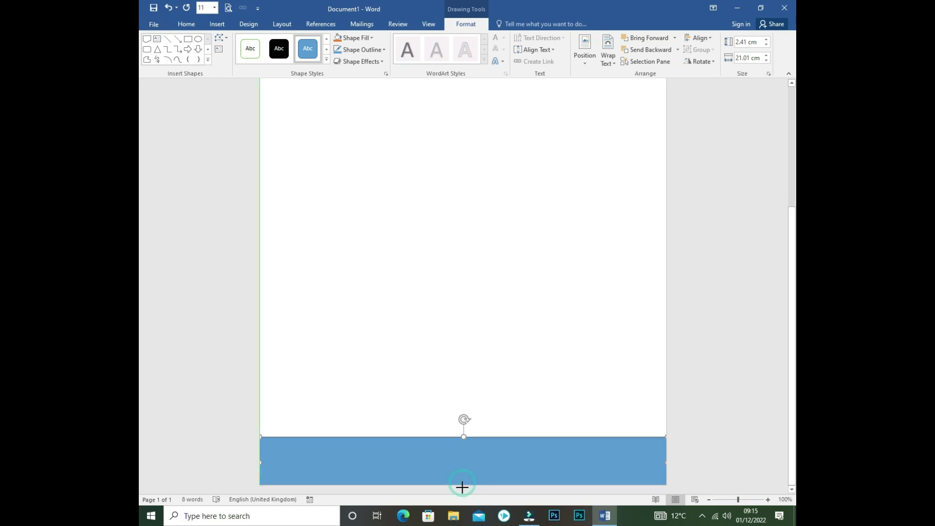
- Make the footer bar hold text and insert a telephone symbol into it
right_click(294, 451)
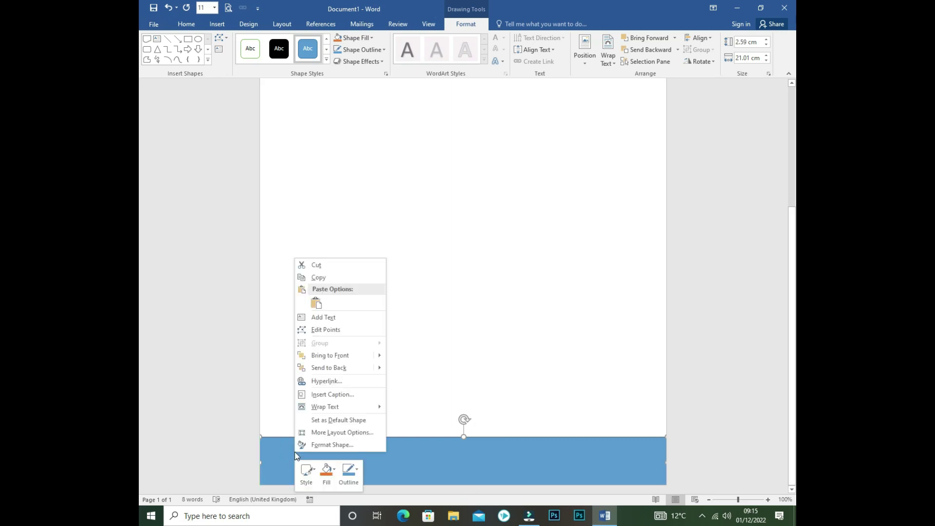
click(326, 320)
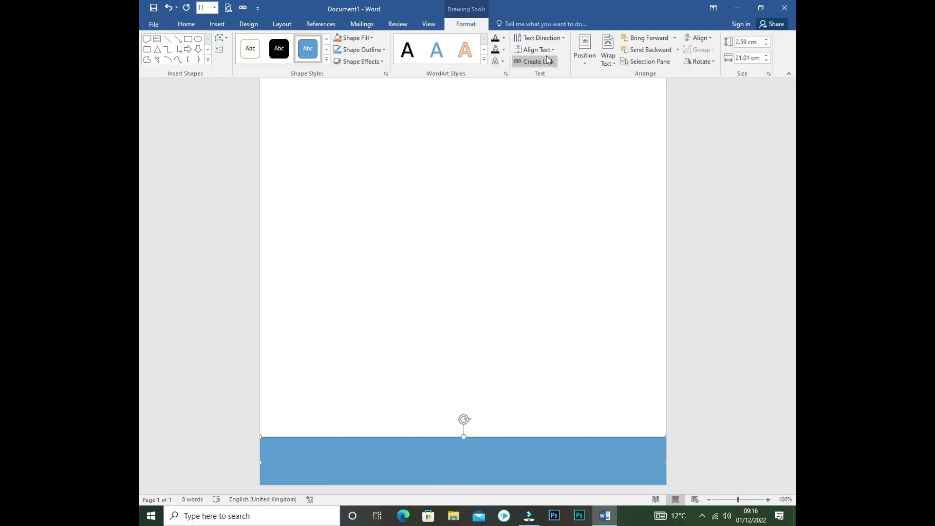
click(217, 24)
click(707, 50)
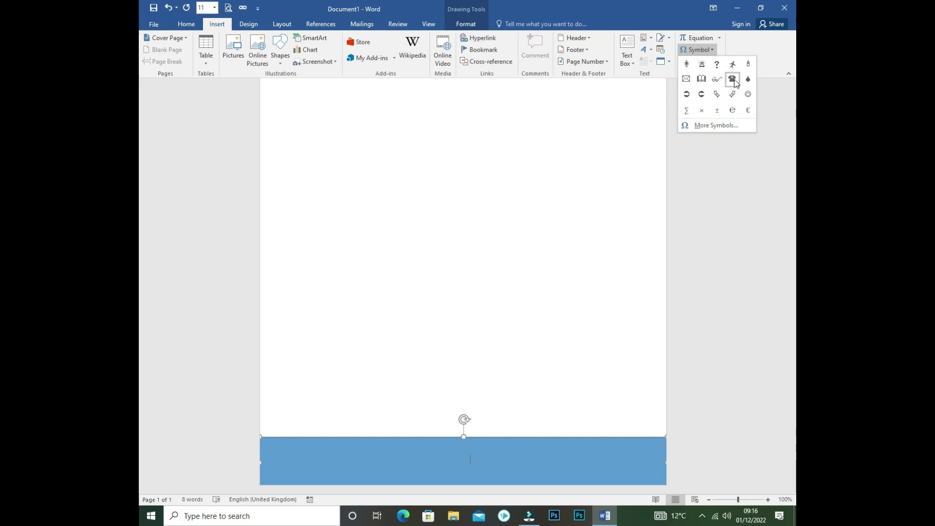
click(733, 79)
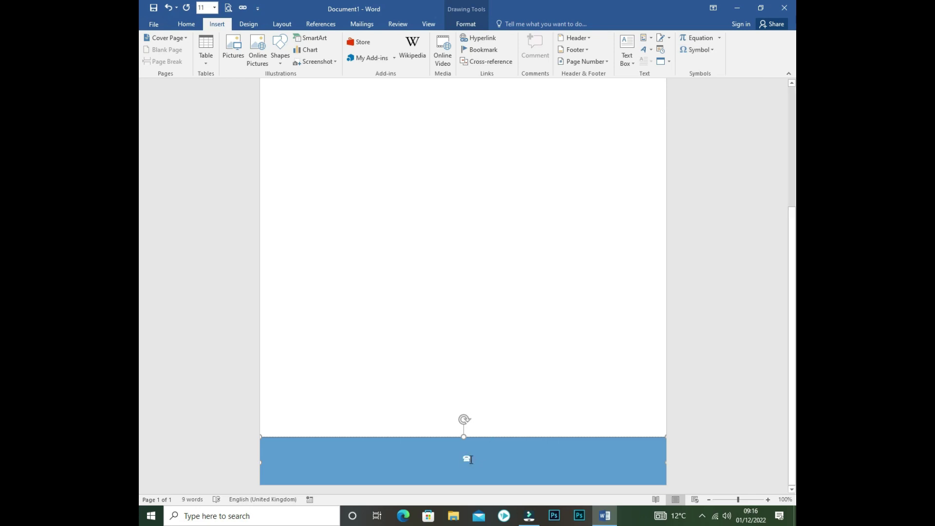
- Enlarge the telephone symbol to 28 points with Grow Font
drag(471, 459, 430, 459)
click(186, 25)
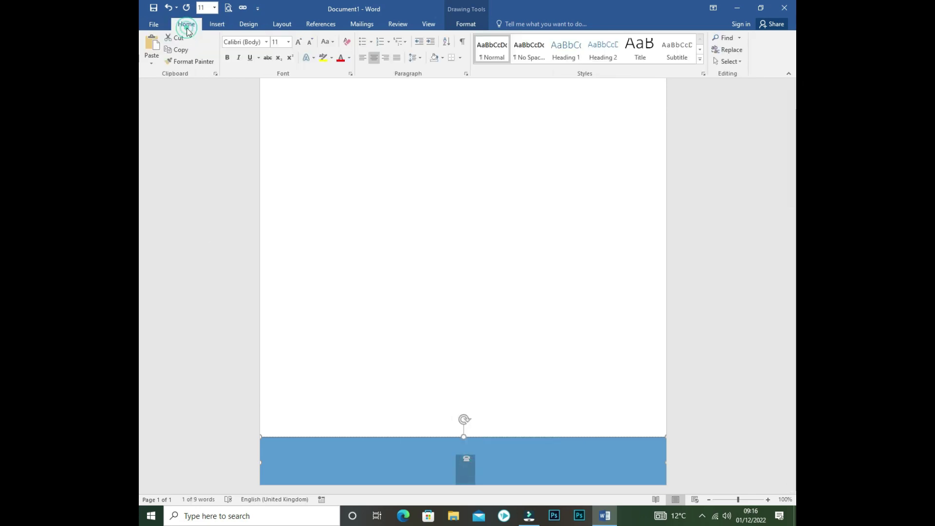
click(298, 44)
click(298, 44)
click(298, 44)
click(298, 44)
click(299, 44)
click(299, 44)
click(298, 44)
click(298, 43)
click(298, 44)
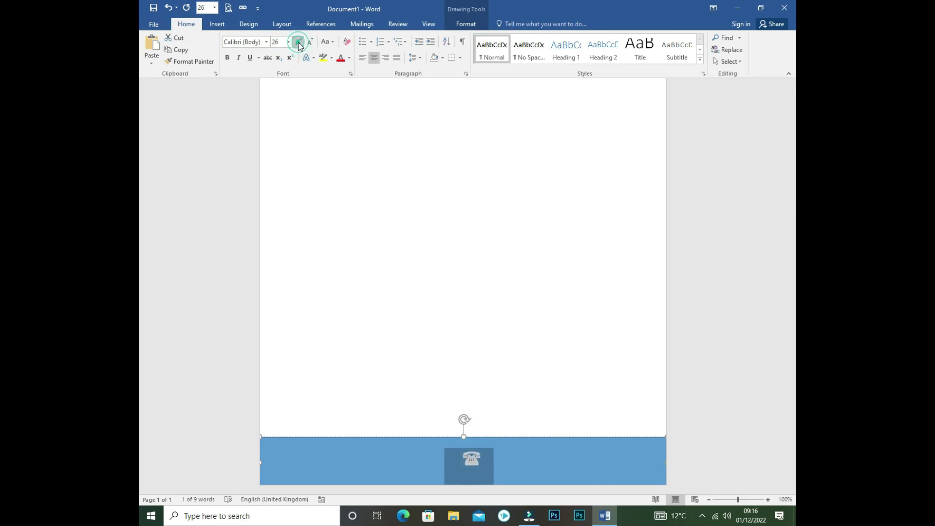
click(495, 472)
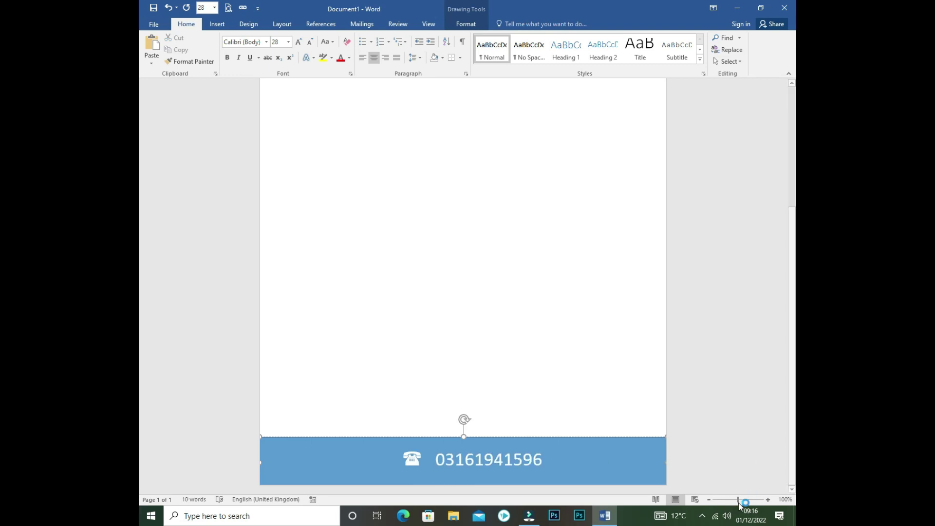
- Type the institute's phone number beside the telephone symbol and zoom out to view the page
drag(739, 504, 732, 510)
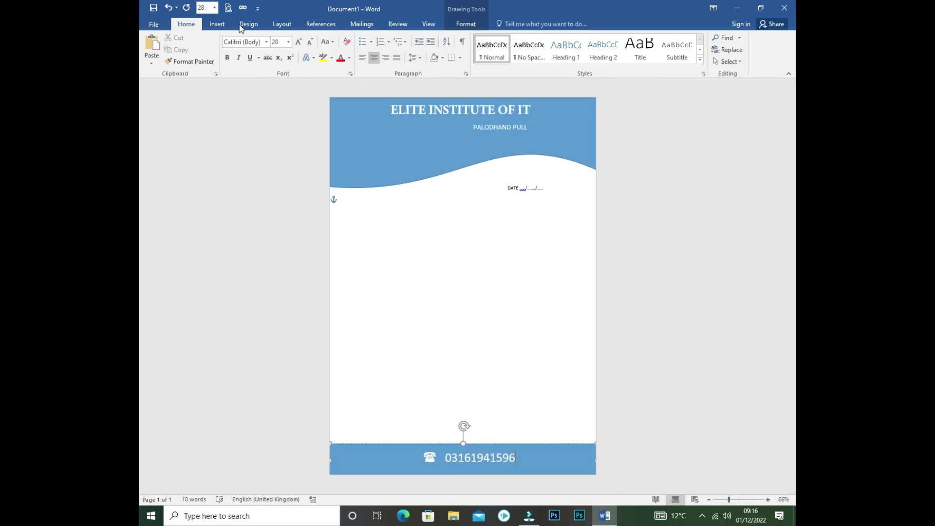
- Open Design > Custom Watermark, choose Picture watermark and start selecting the picture
click(216, 24)
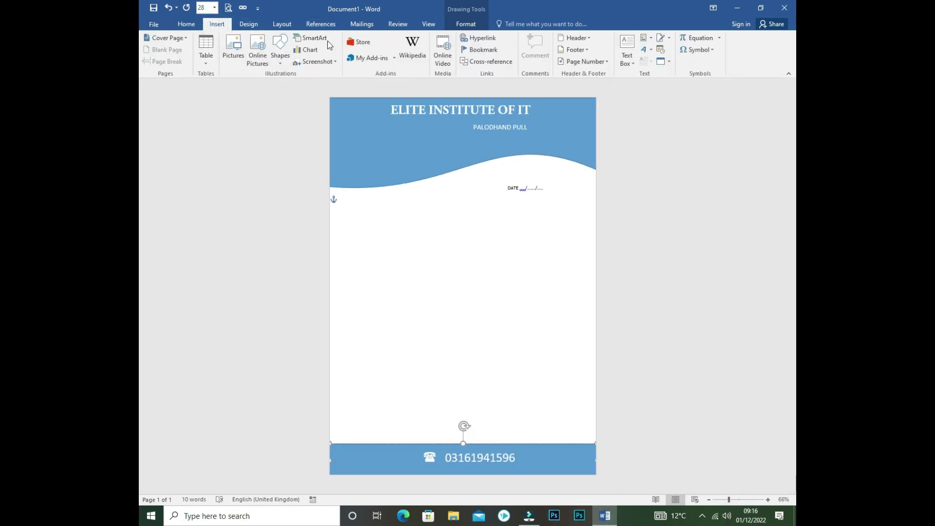
click(249, 24)
click(719, 63)
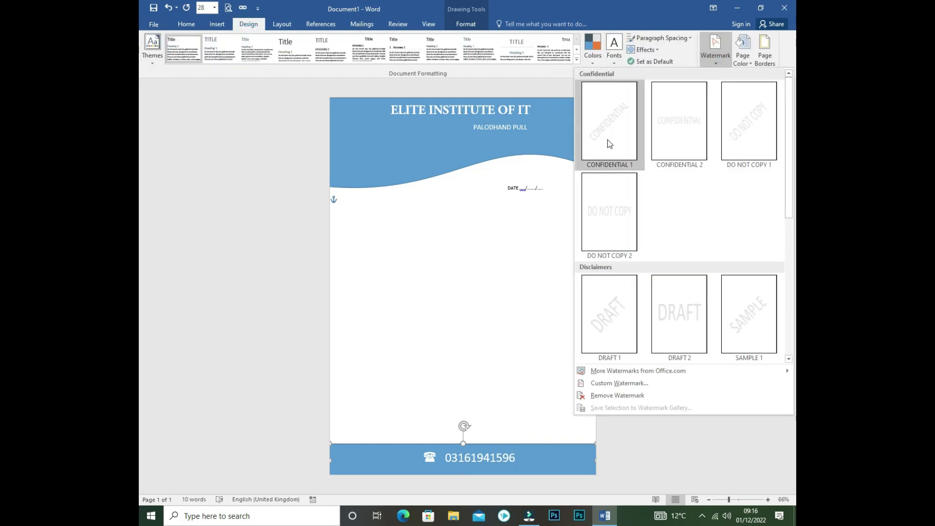
click(618, 384)
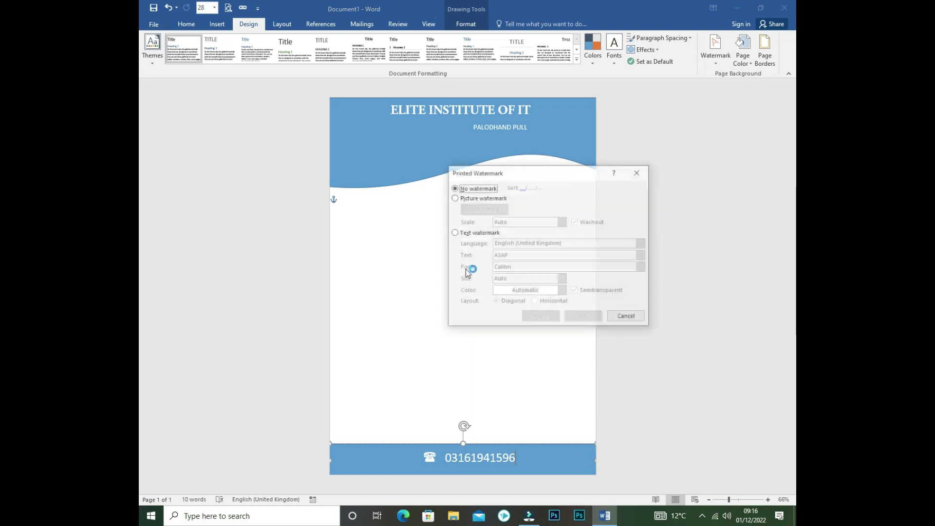
click(457, 198)
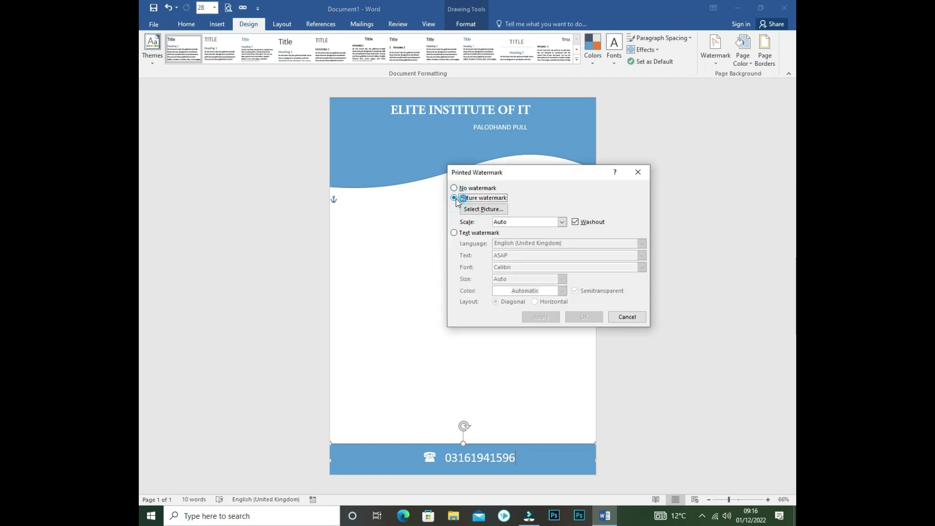
click(492, 210)
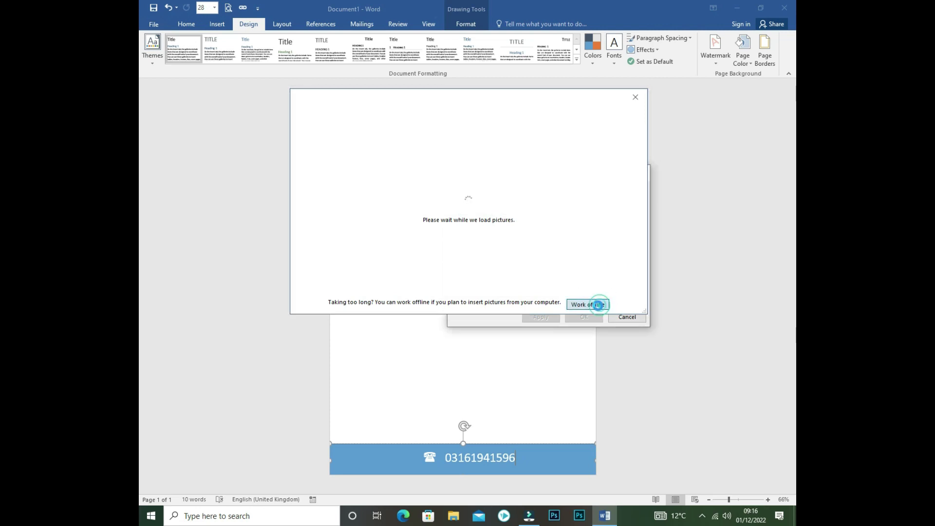
- Insert EDIT ELITE.jpg from the Desktop as the watermark picture, working offline
click(603, 305)
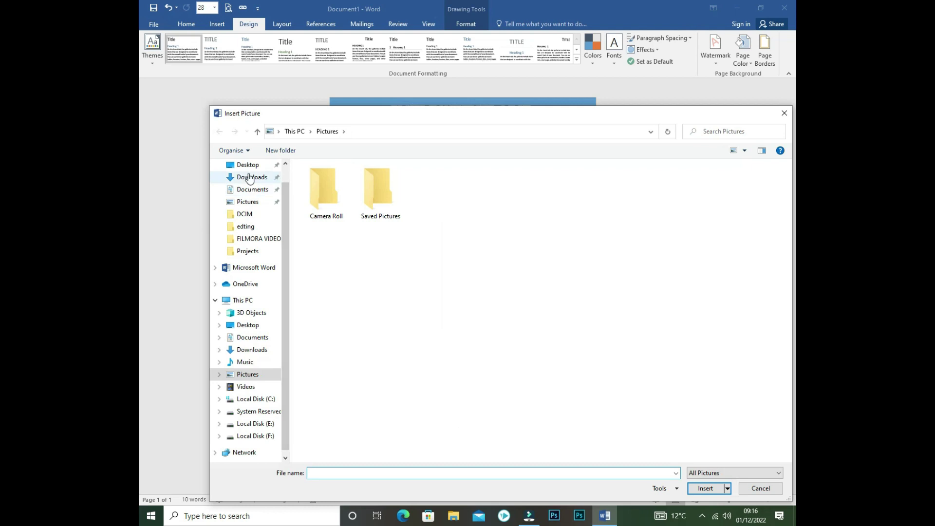
click(247, 166)
drag(407, 121, 407, 100)
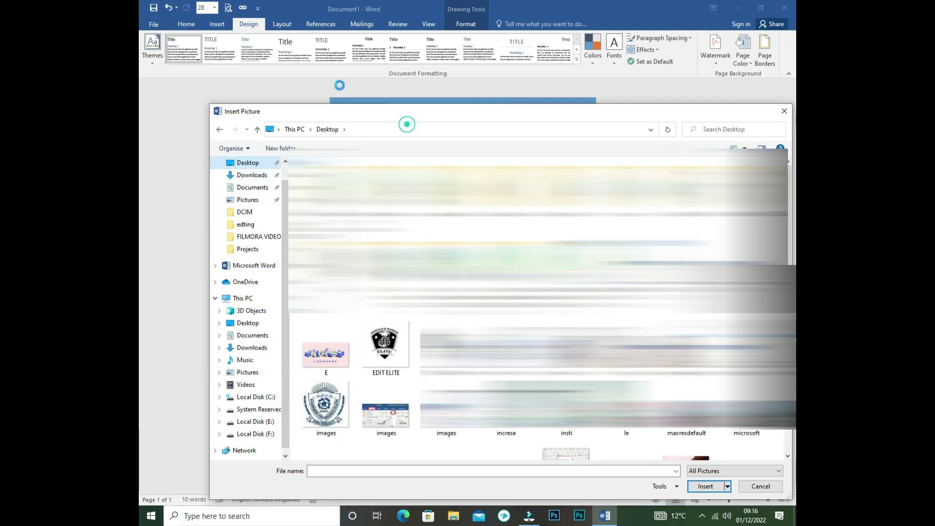
click(388, 341)
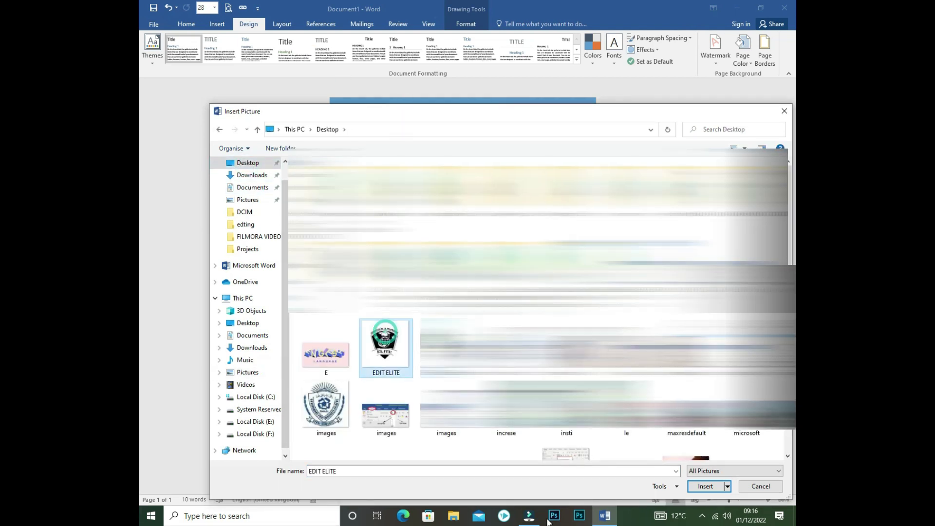
click(702, 488)
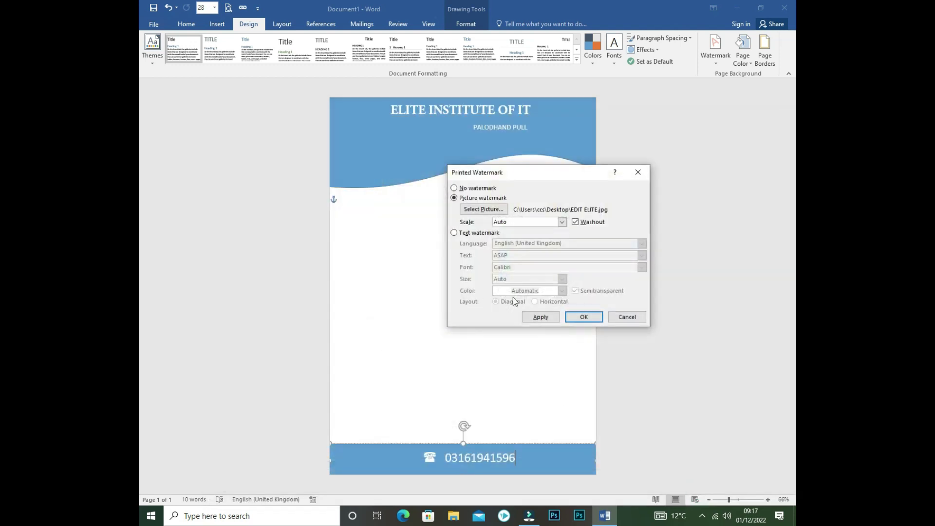
- Apply the washed-out EDIT ELITE picture watermark to the page and close the dialog
click(541, 318)
click(540, 317)
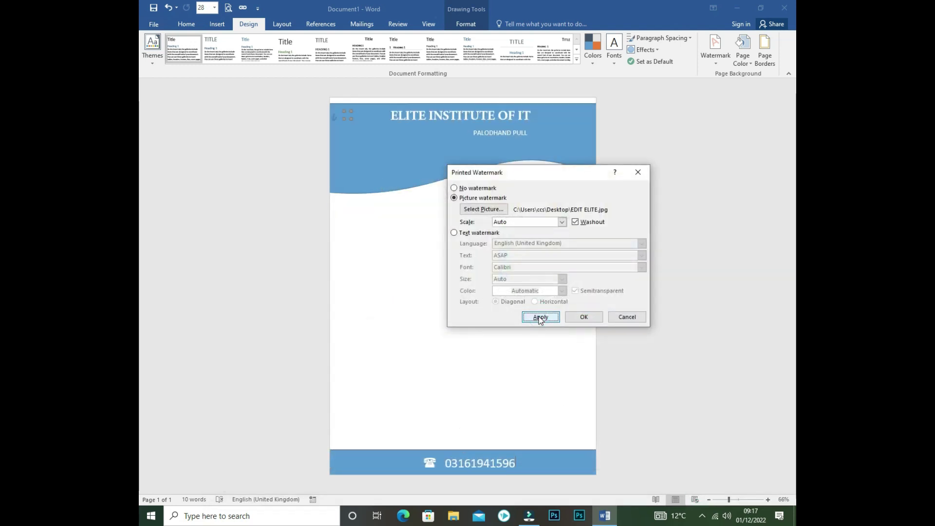
click(643, 176)
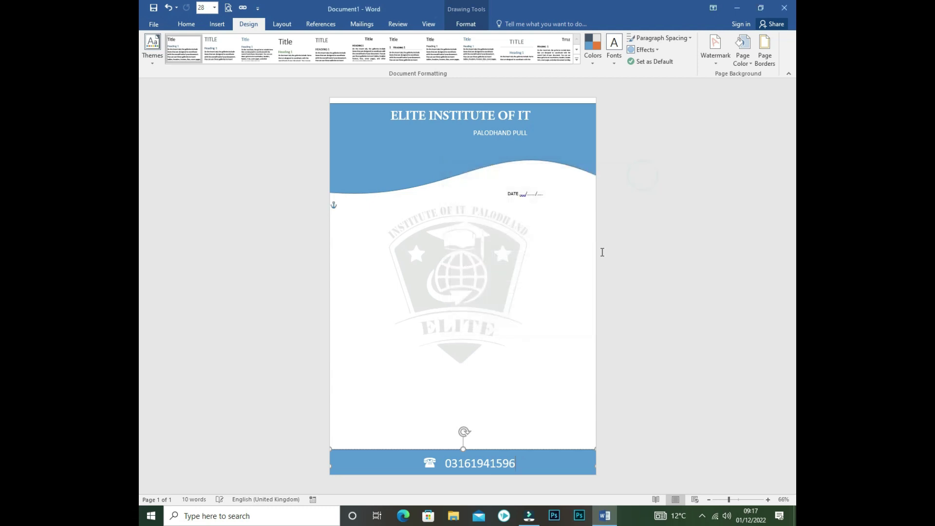